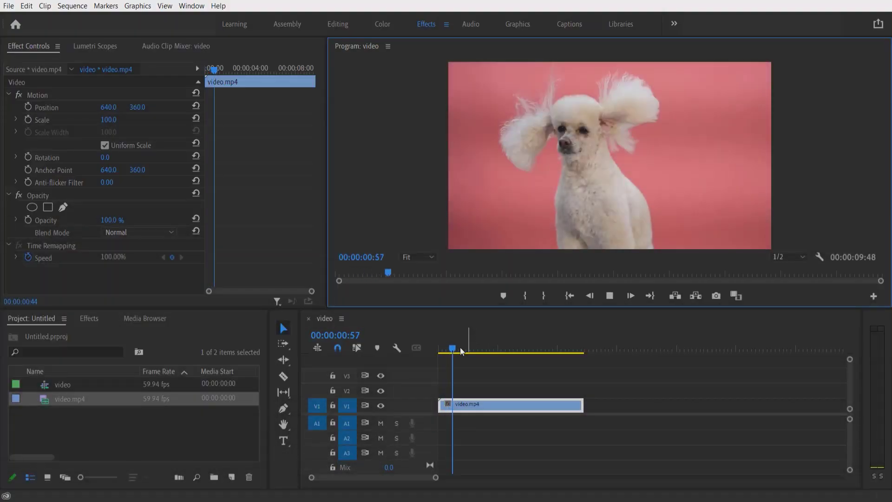
# Stop playback and insert a frame hold segment into the poodle clip at 00:00:04:27.
pyautogui.click(447, 349)
pyautogui.moveTo(446, 351); pyautogui.dragTo(507, 351)
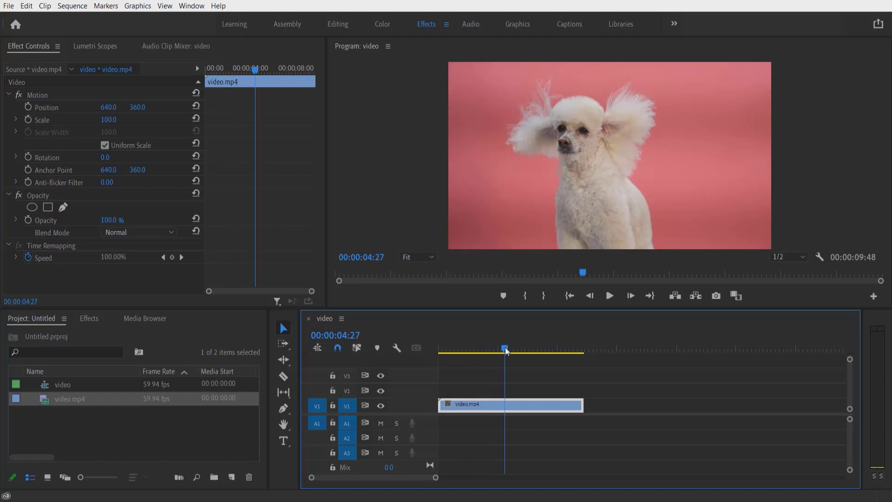
pyautogui.rightClick(504, 407)
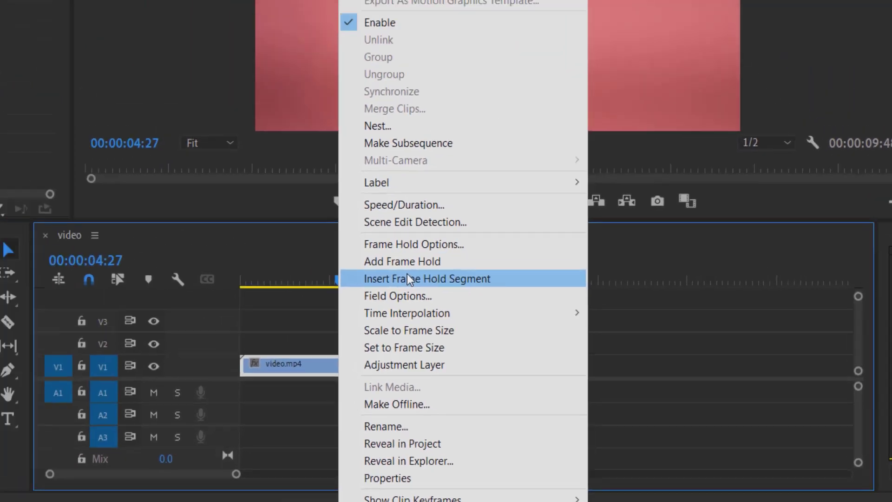
pyautogui.click(273, 217)
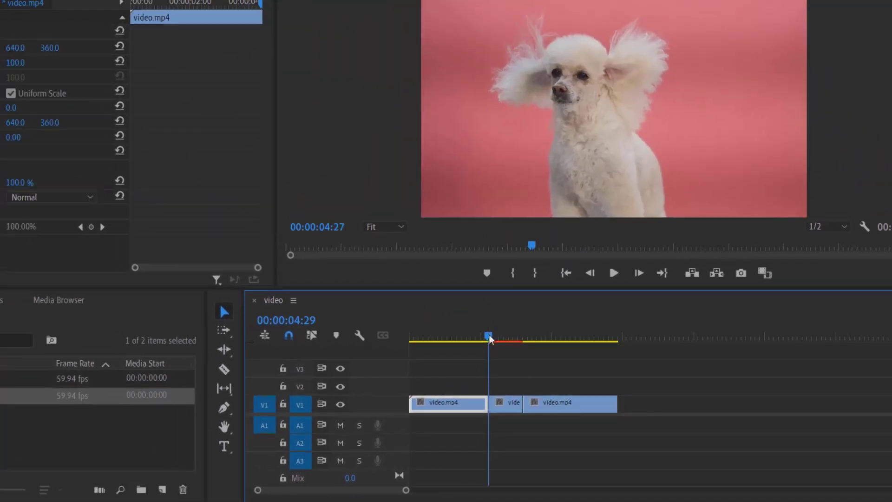
# Trim the hold segment, move the final clip later, and stretch the hold into the gap.
pyautogui.moveTo(490, 339)
pyautogui.mouseDown()
pyautogui.moveTo(514, 344)
pyautogui.moveTo(474, 346)
pyautogui.moveTo(507, 337)
pyautogui.mouseUp()
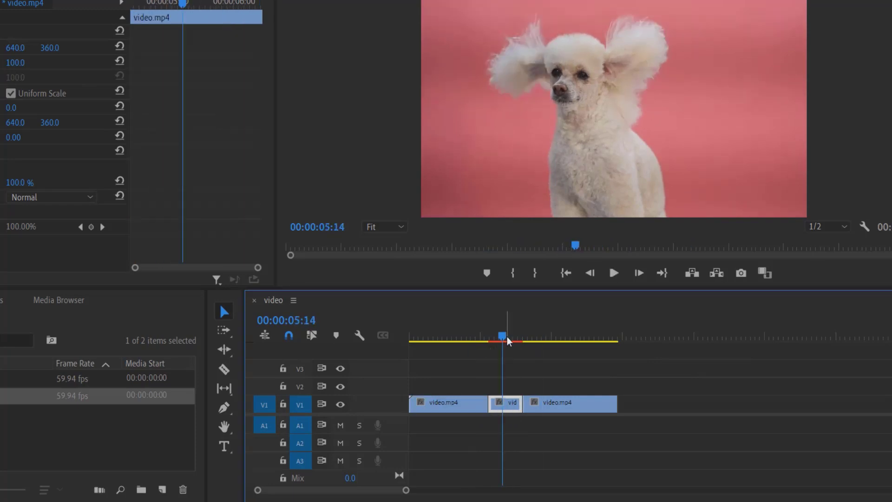
pyautogui.moveTo(407, 492)
pyautogui.mouseDown()
pyautogui.moveTo(359, 492)
pyautogui.moveTo(369, 495)
pyautogui.mouseUp()
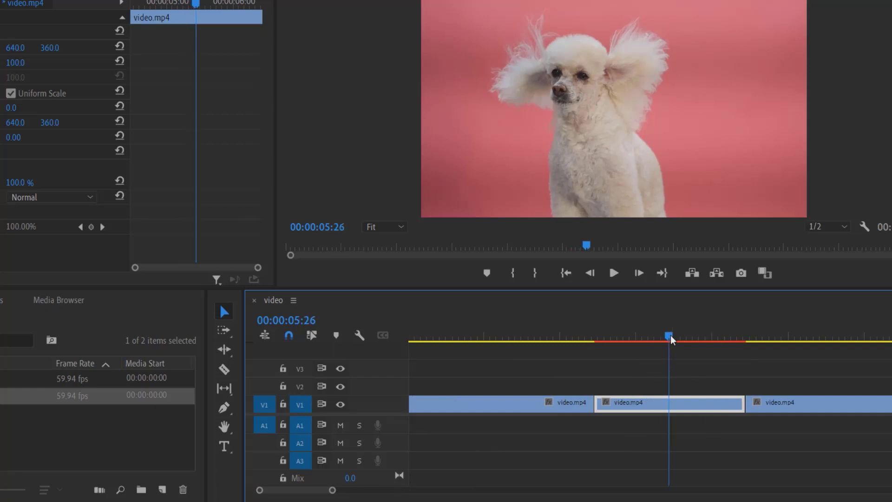
pyautogui.moveTo(670, 335); pyautogui.dragTo(683, 340)
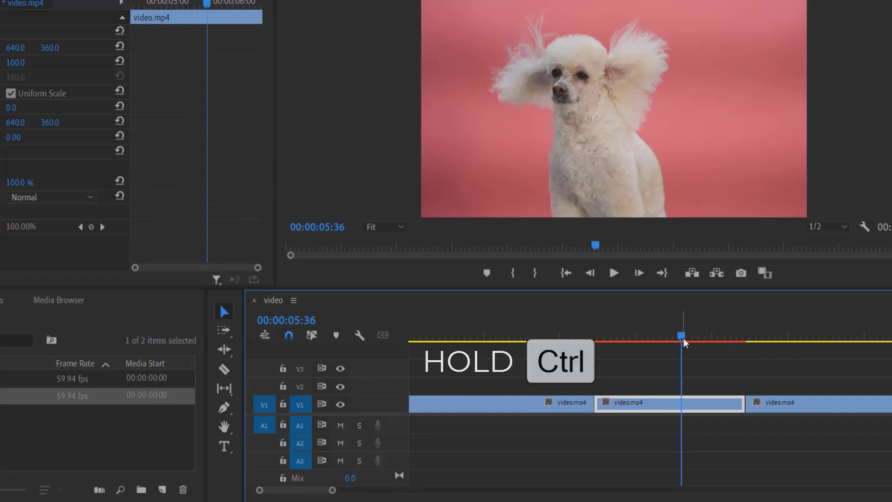
pyautogui.moveTo(743, 403); pyautogui.dragTo(682, 403)
pyautogui.moveTo(682, 338); pyautogui.dragTo(644, 341)
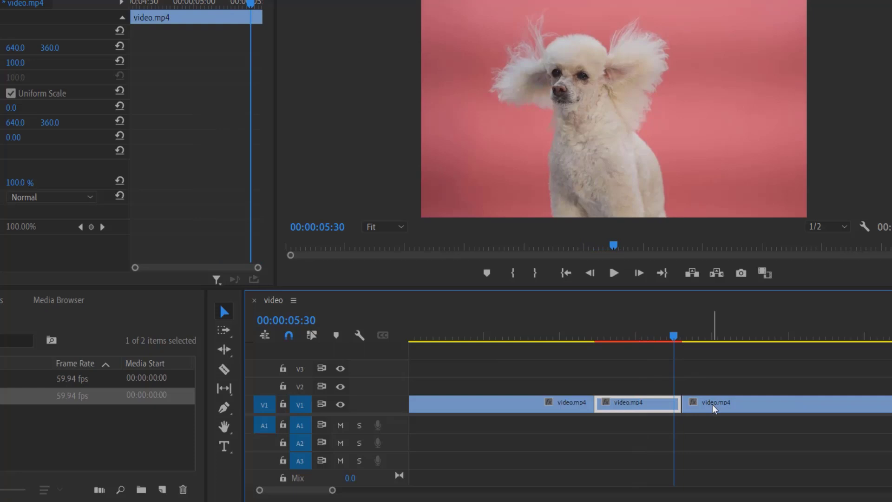
pyautogui.moveTo(712, 405); pyautogui.dragTo(768, 404)
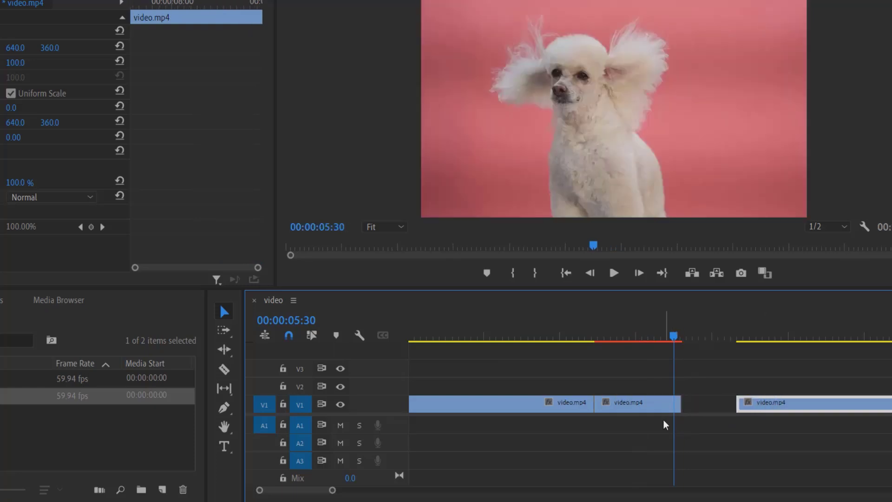
pyautogui.moveTo(675, 405); pyautogui.dragTo(735, 409)
# Close the gap after the hold, then replay the sequence in a maximized Program Monitor.
pyautogui.click(604, 303)
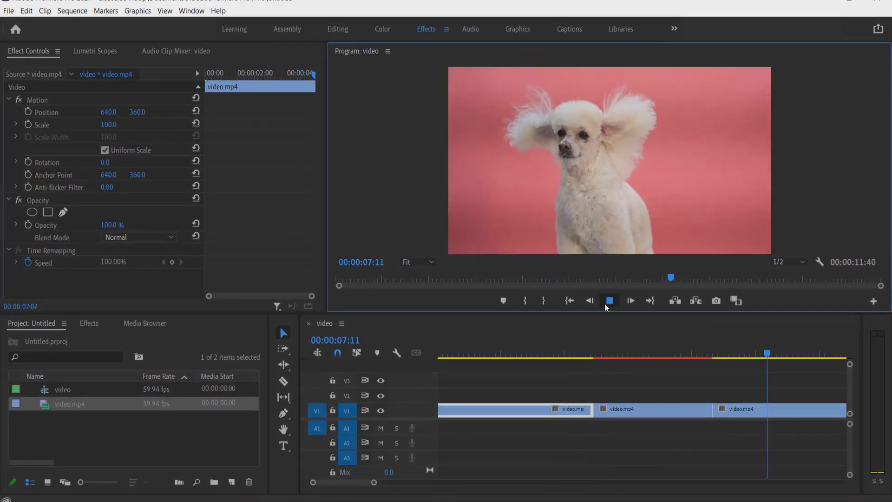
pyautogui.click(604, 303)
pyautogui.press('`')
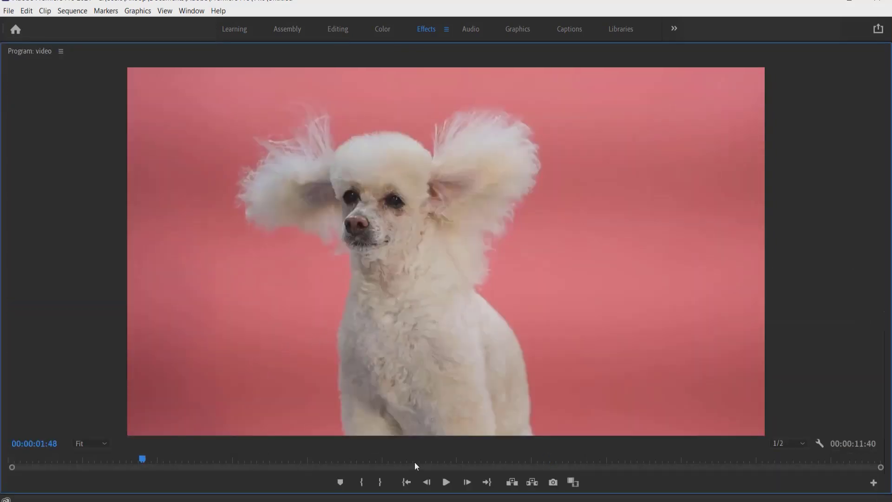
pyautogui.click(447, 481)
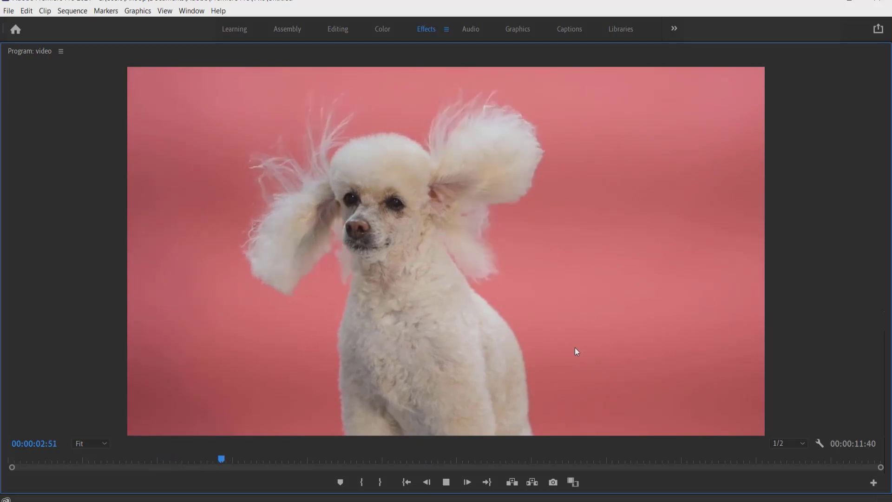